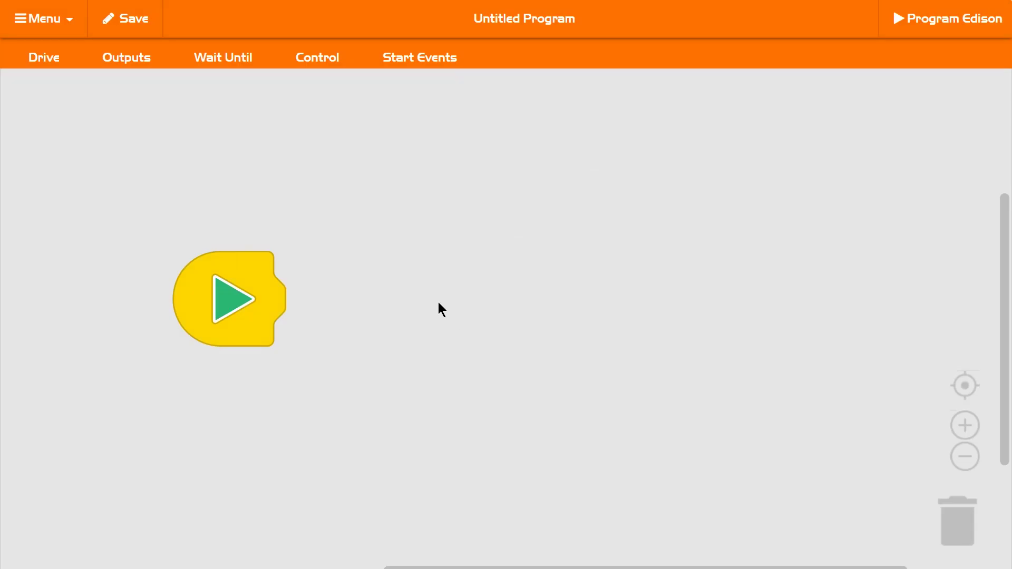
Add a lights block and a timed forward drive block after the start block
click(131, 48)
drag(74, 116, 328, 287)
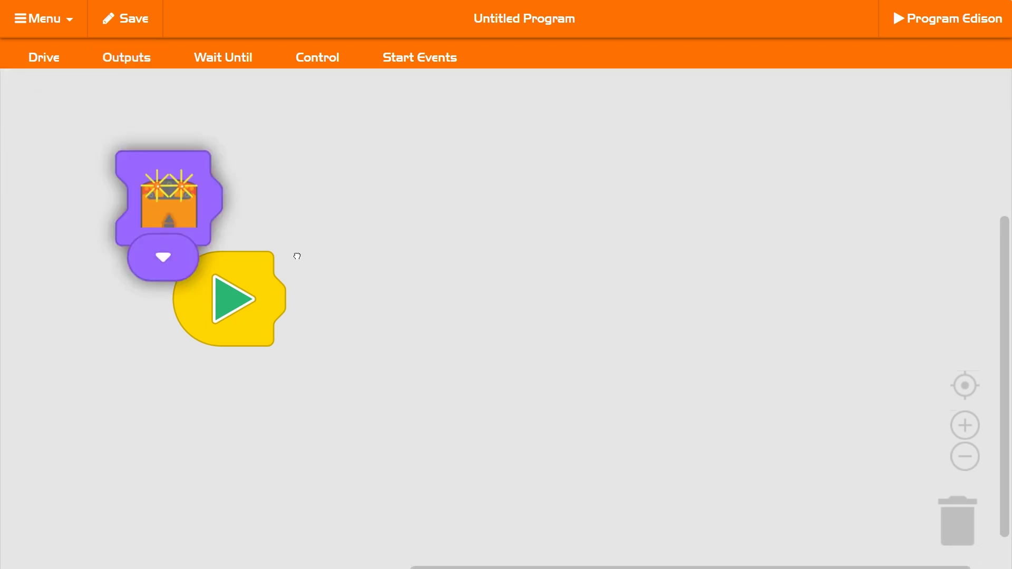
click(44, 54)
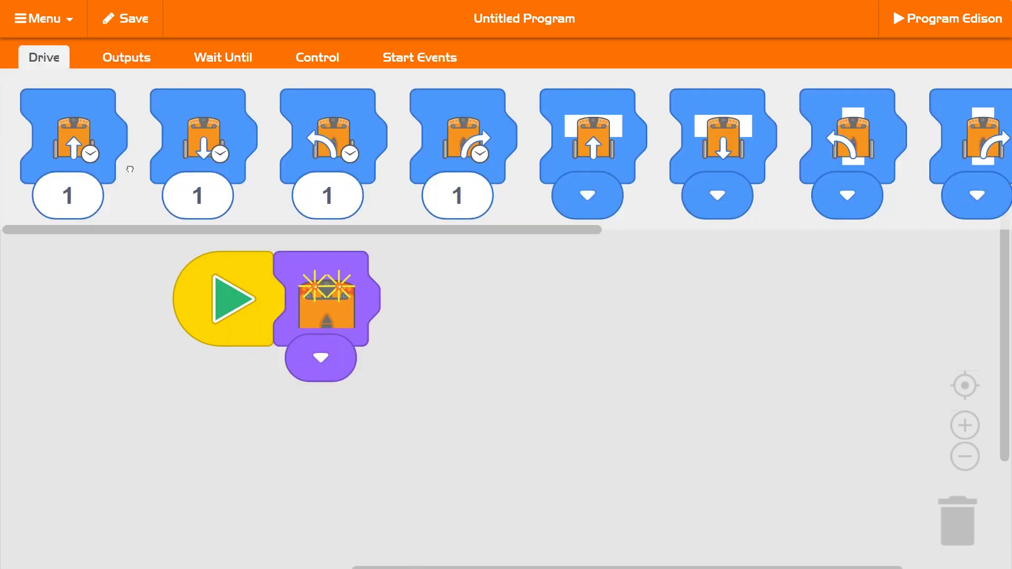
drag(79, 130, 273, 261)
Add a curved turn block after the lights and set the forward duration to 0.5
click(45, 63)
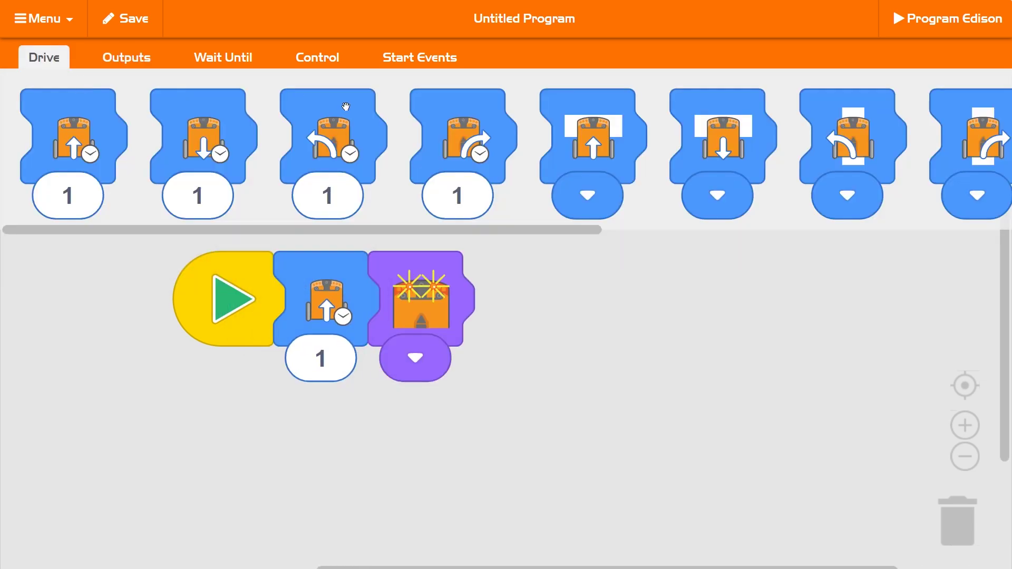
drag(464, 126, 522, 312)
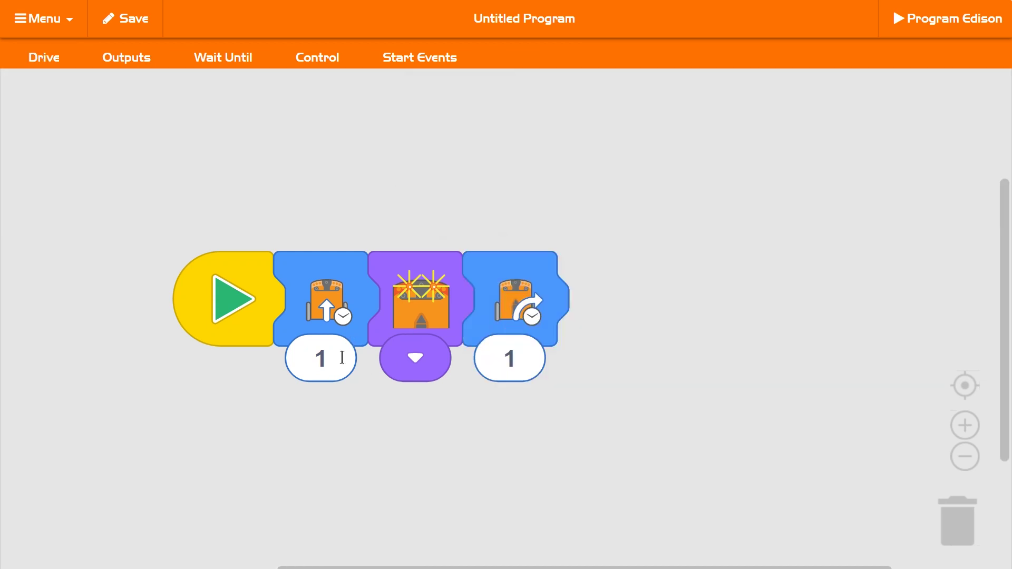
click(342, 358)
text(0.5)
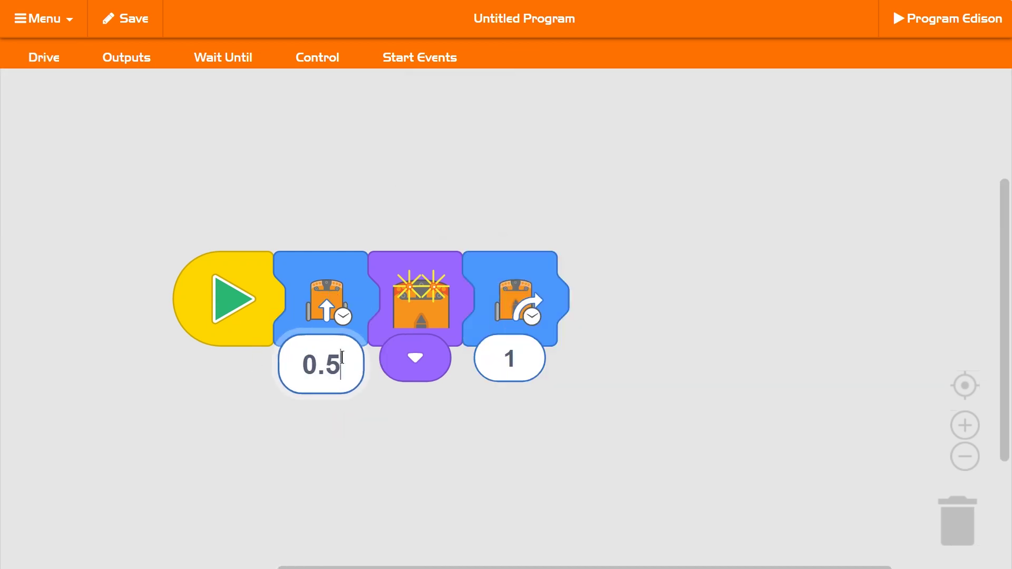
click(423, 359)
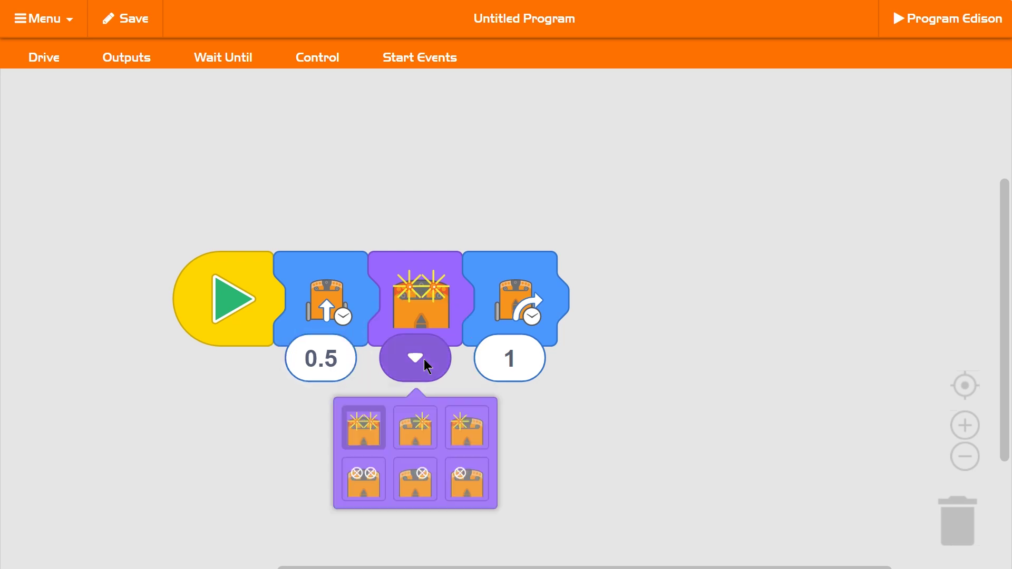
Change the lights block to the right-light-on pattern
click(420, 436)
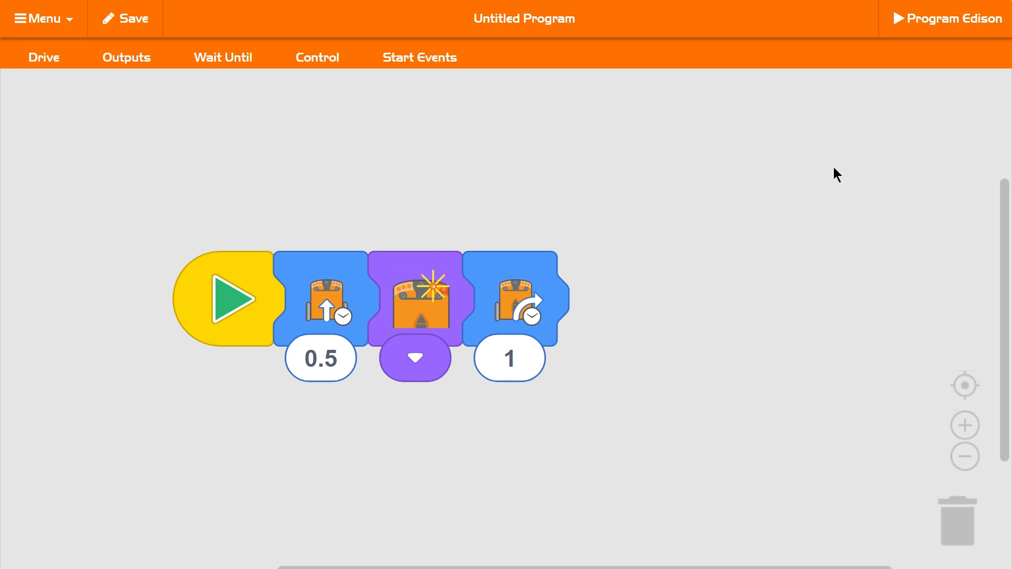
Confirm downloading the current program to the Edison robot
click(915, 20)
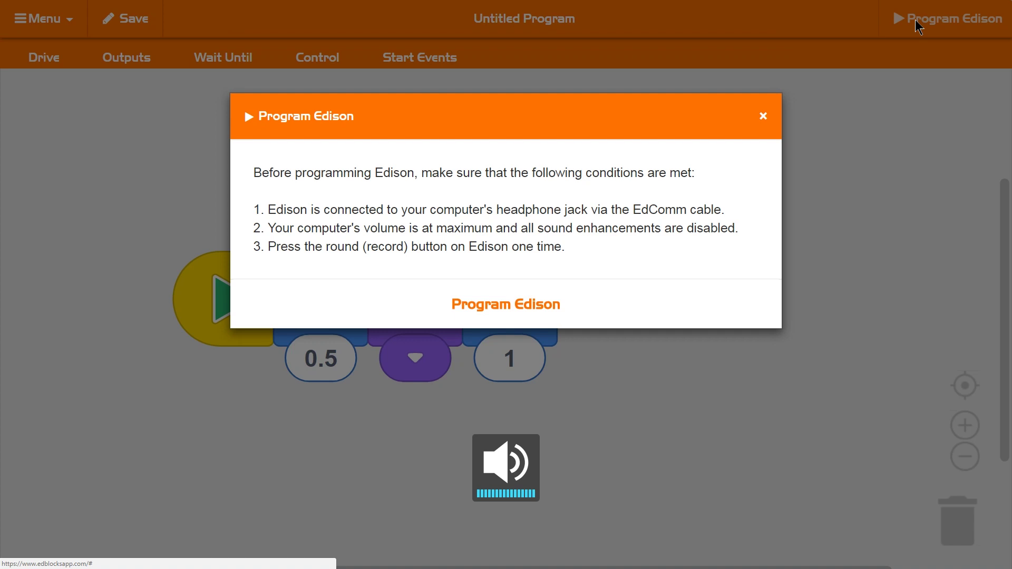
click(527, 316)
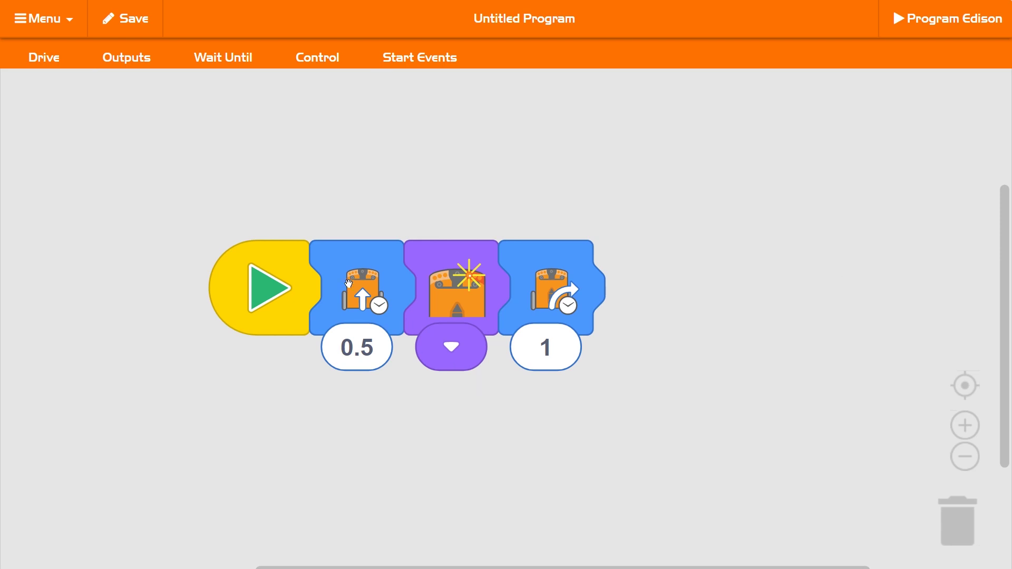
Trash the old blocks and place a repeating loop block after the start block
drag(380, 291, 953, 519)
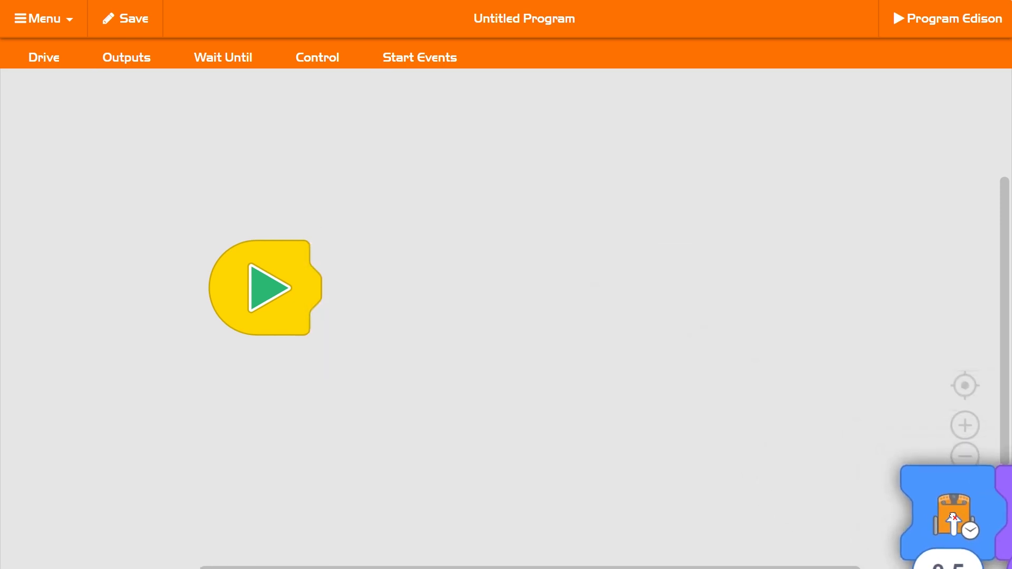
click(317, 57)
drag(150, 150, 423, 204)
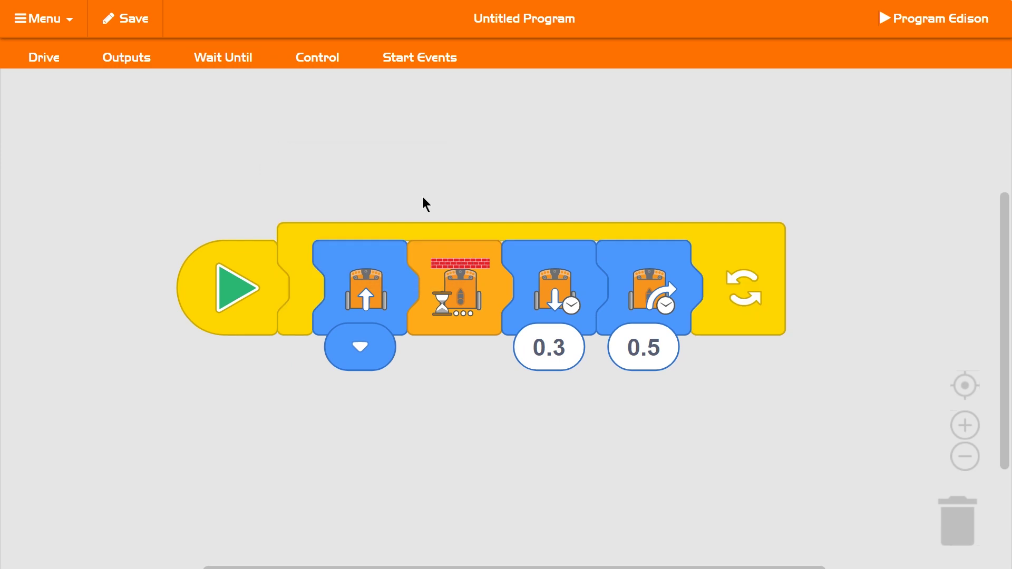
click(46, 56)
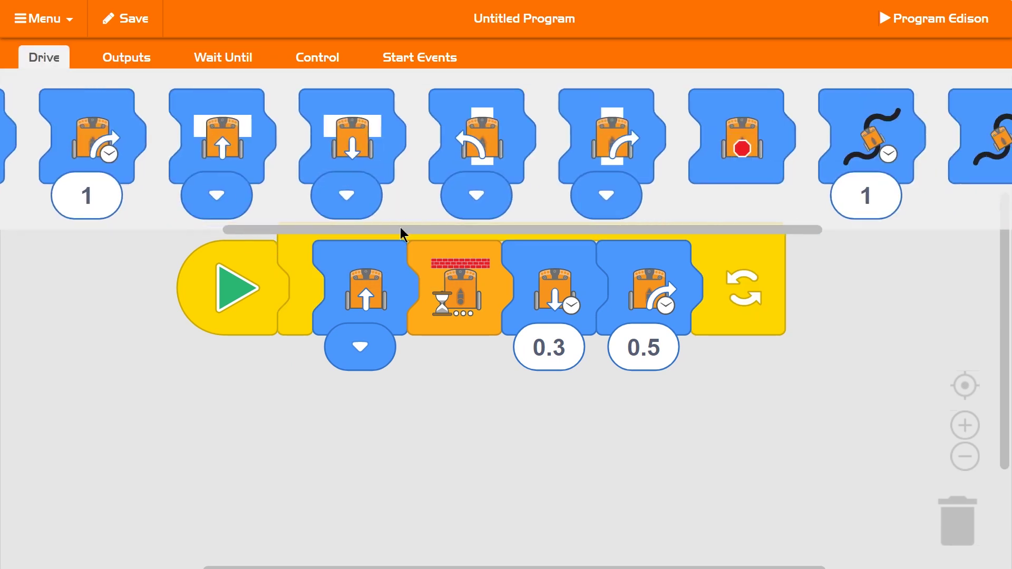